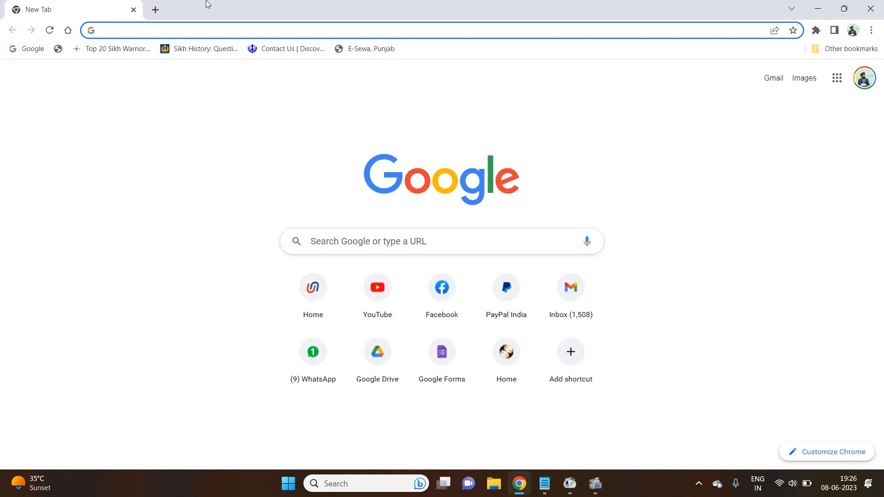
- Open canva.com and search its templates for "logo"
type("can")
key("Return")
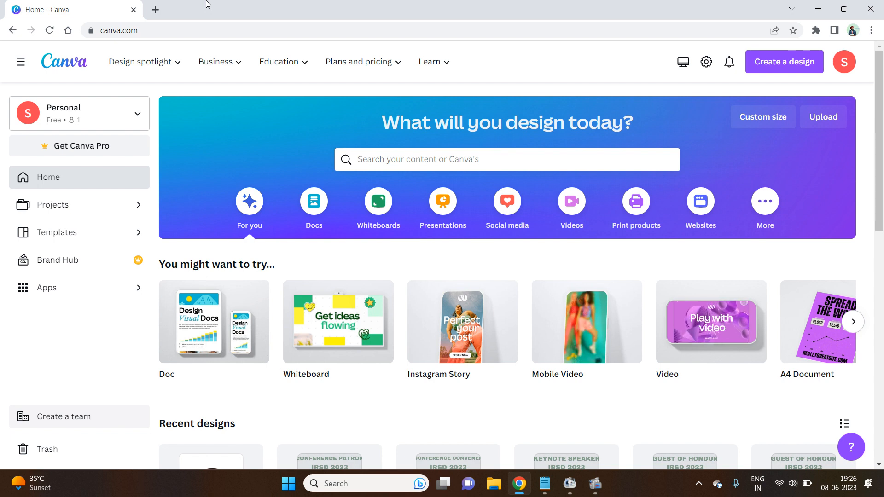
left_click(400, 151)
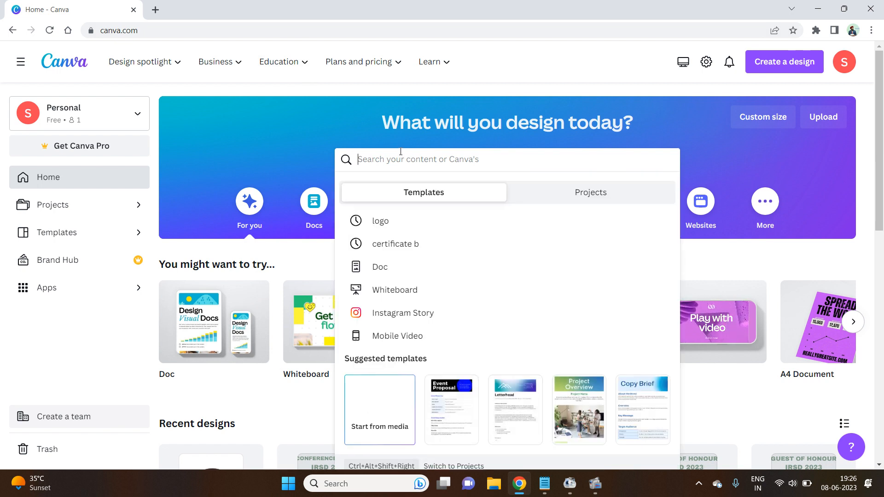
type("logo")
key("Return")
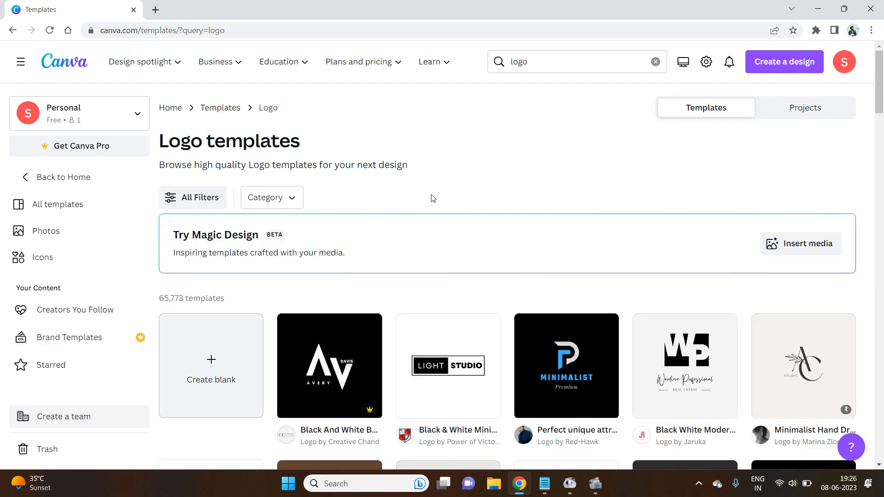
- Browse the logo template results to compare the available designs and find a suitable building-style logo
scroll(433, 198, "down", 3)
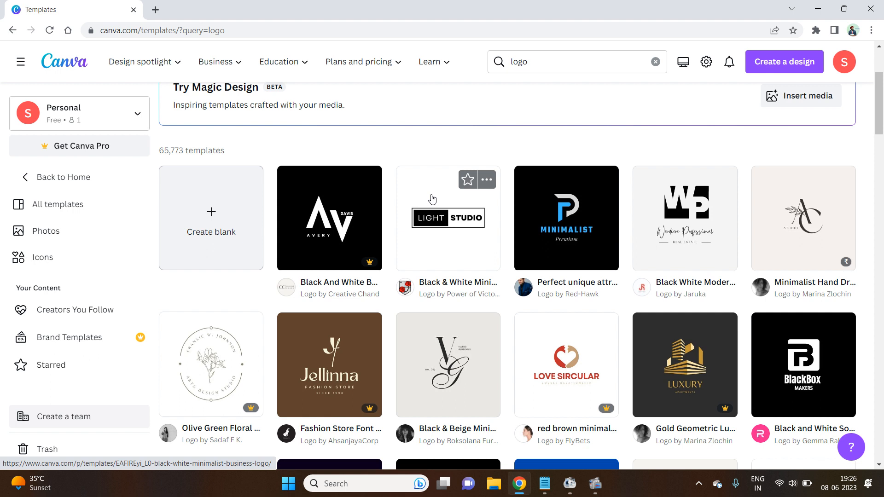
scroll(431, 199, "down", 3)
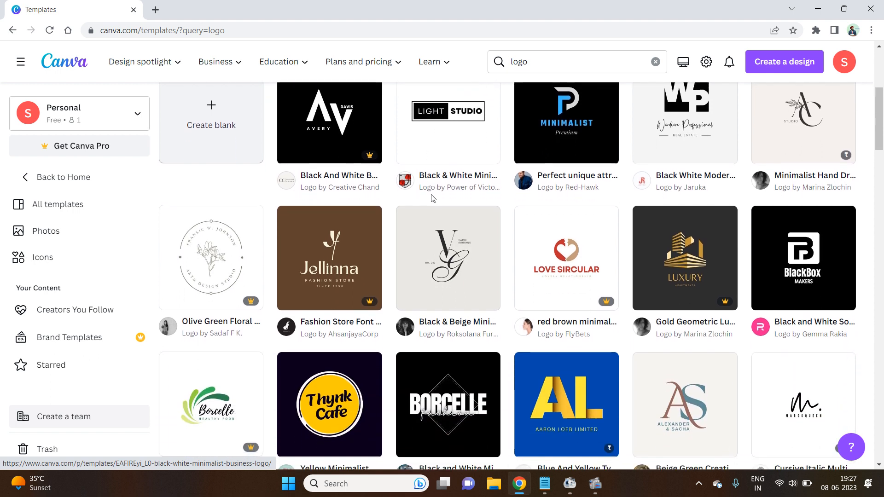
scroll(352, 216, "up", 1)
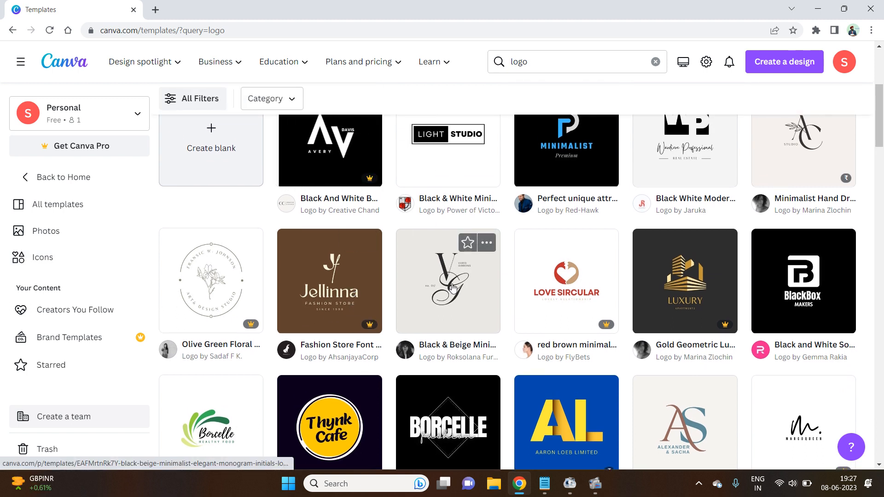
scroll(453, 287, "down", 2)
scroll(453, 288, "down", 4)
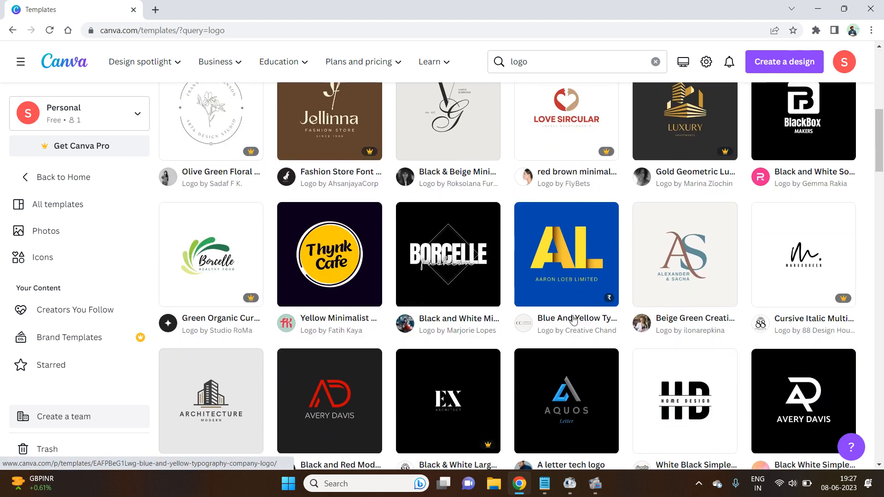
mouse_move(604, 302)
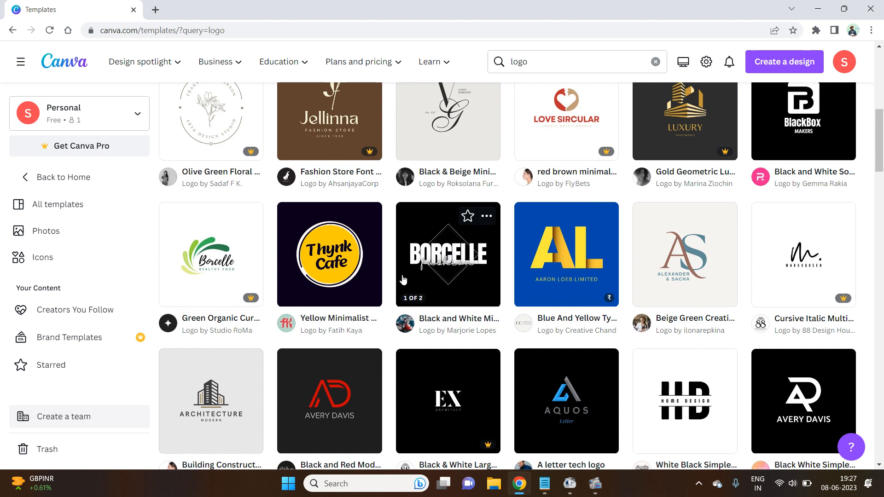
scroll(403, 279, "up", 3)
scroll(403, 279, "up", 1)
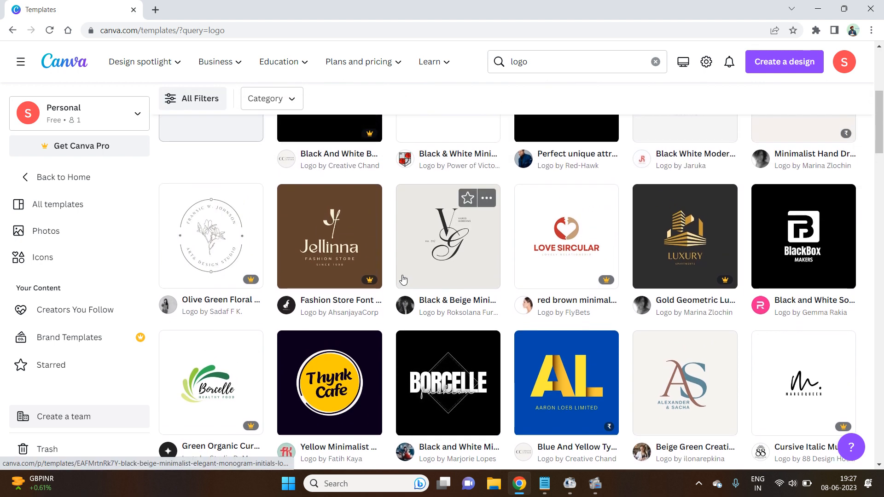
scroll(403, 278, "up", 4)
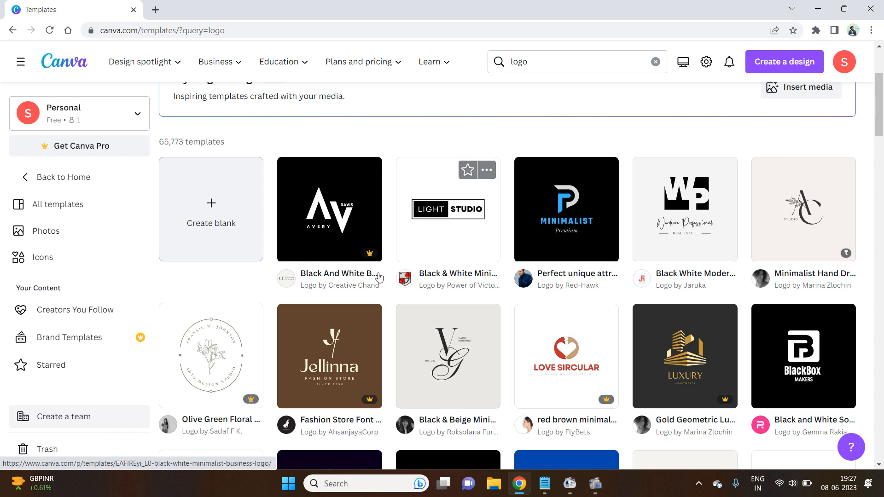
scroll(368, 289, "down", 2)
scroll(368, 289, "down", 2)
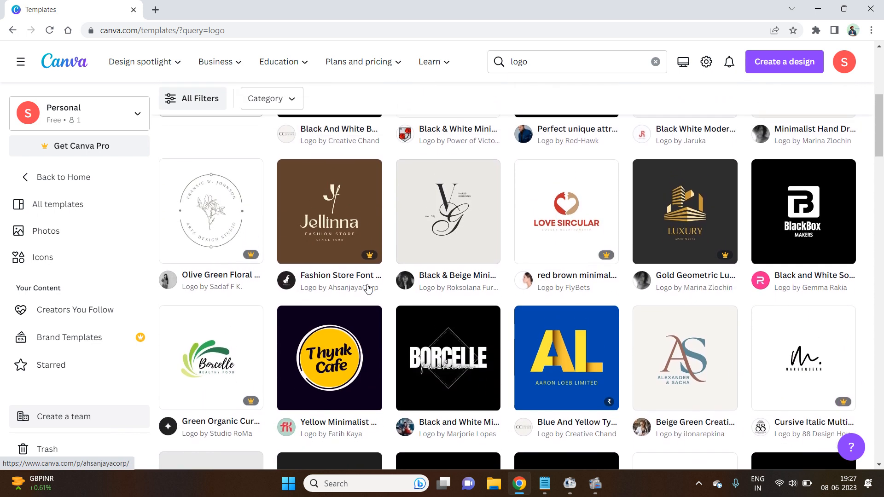
scroll(368, 289, "down", 4)
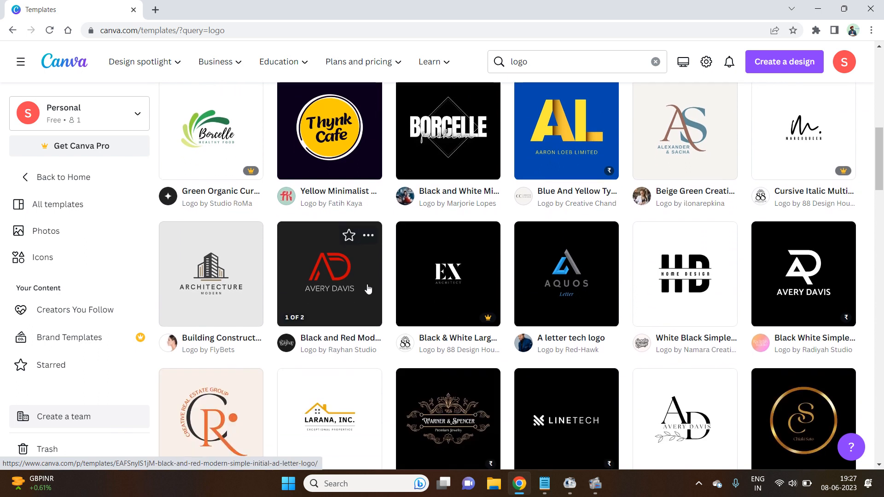
scroll(368, 289, "down", 1)
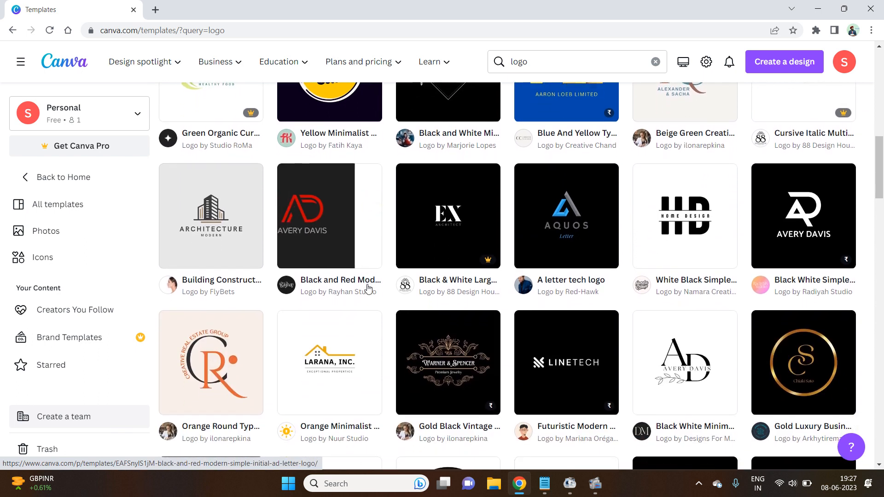
scroll(368, 289, "down", 2)
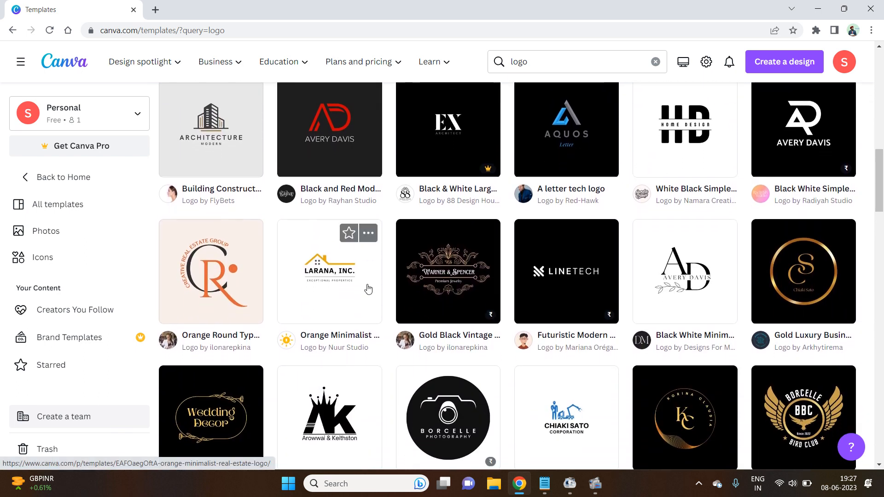
scroll(368, 289, "down", 7)
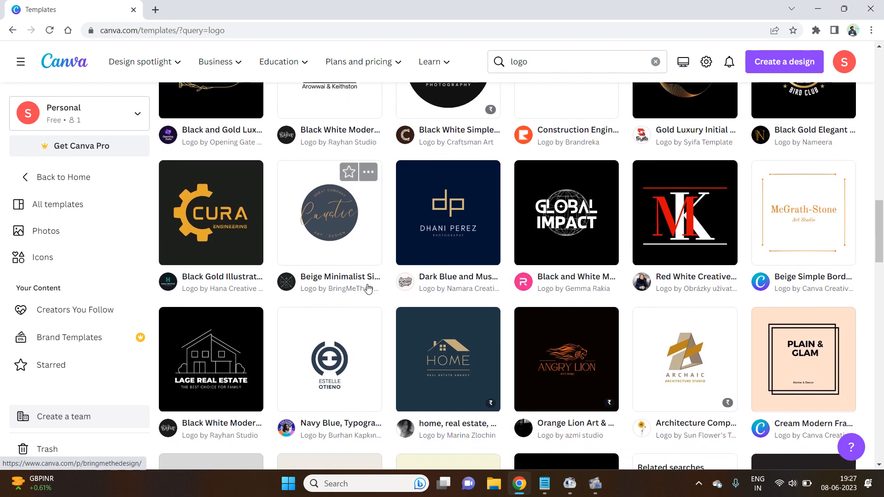
scroll(369, 288, "down", 2)
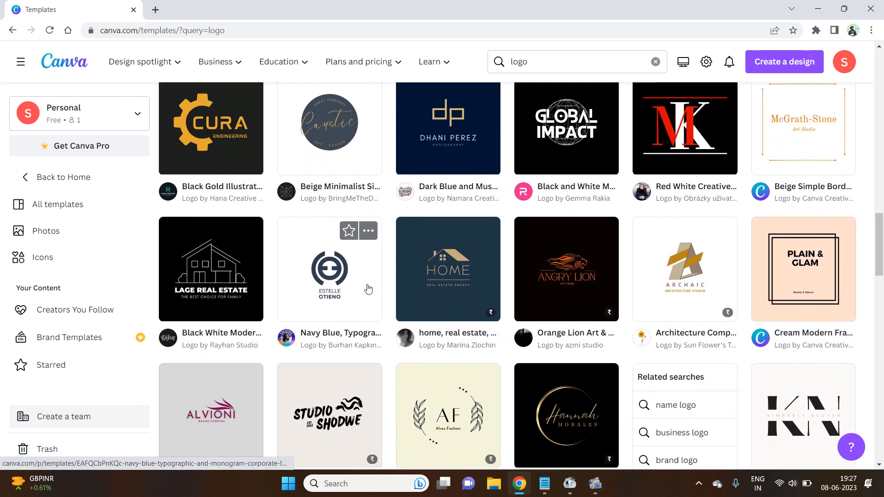
scroll(369, 289, "down", 1)
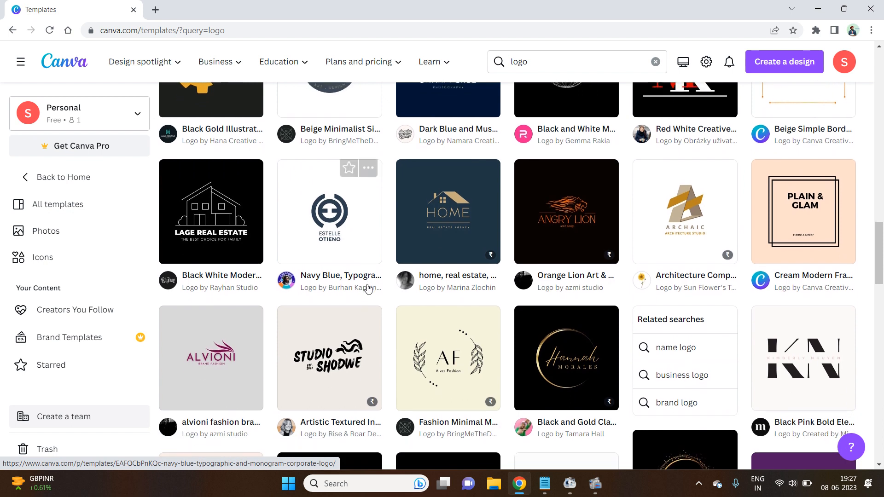
scroll(369, 288, "down", 2)
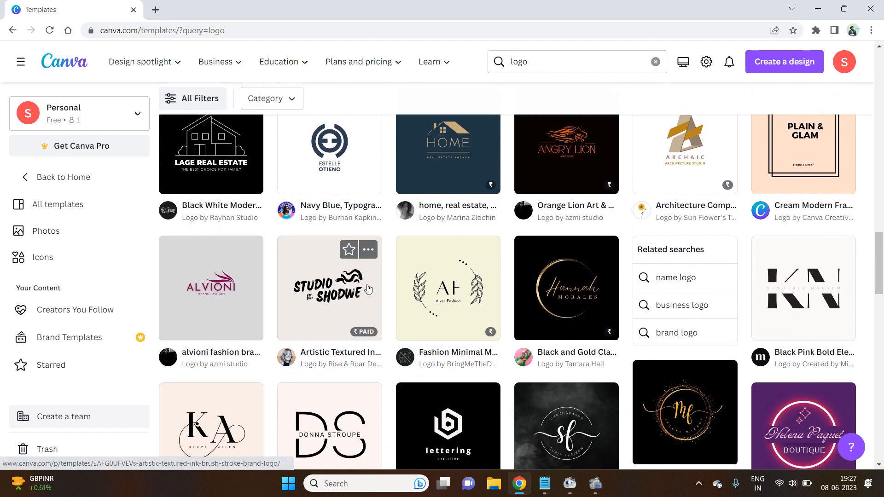
scroll(369, 288, "up", 8)
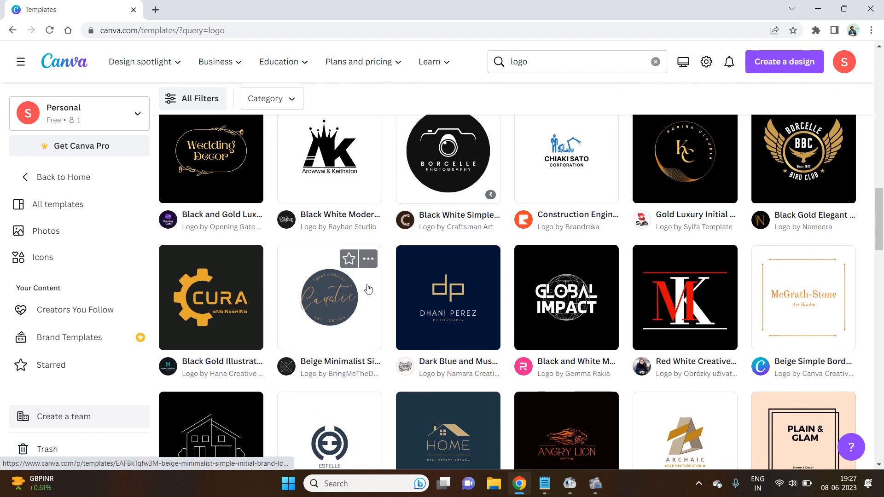
scroll(368, 288, "up", 2)
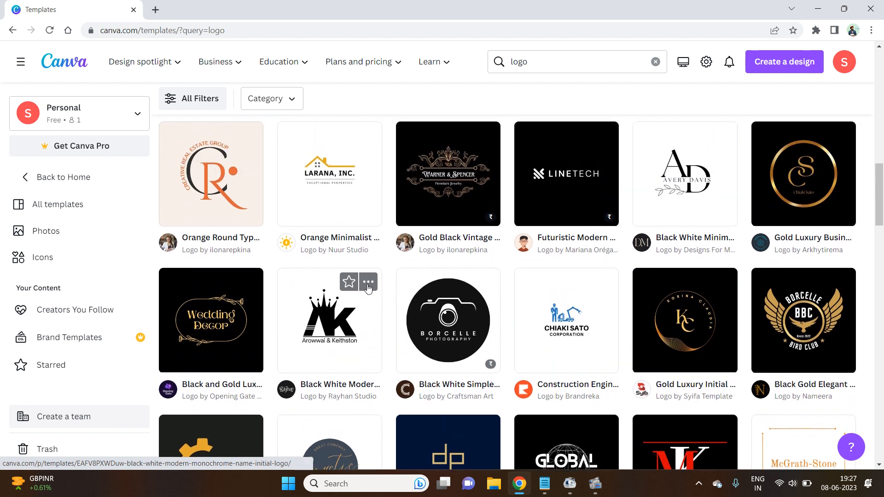
scroll(367, 289, "up", 4)
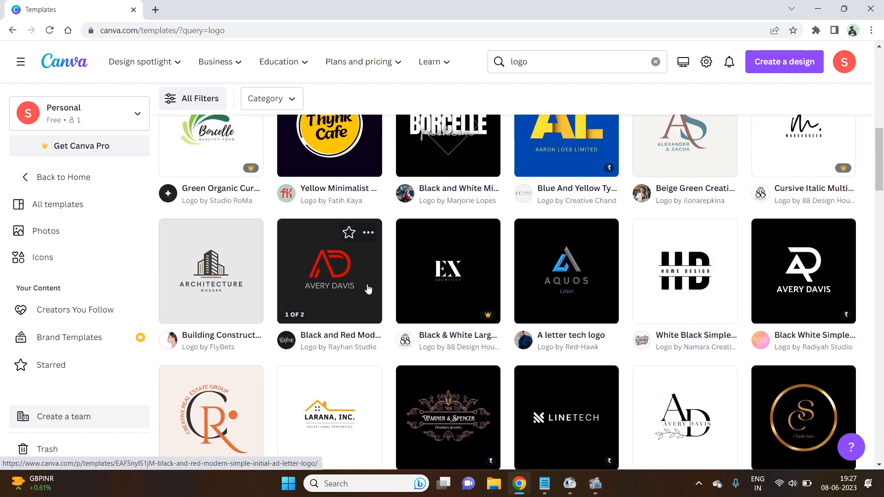
- Open the Building Construction Logo template with the ARCHITECTURE MODERN text for customizing in the editor
left_click(204, 279)
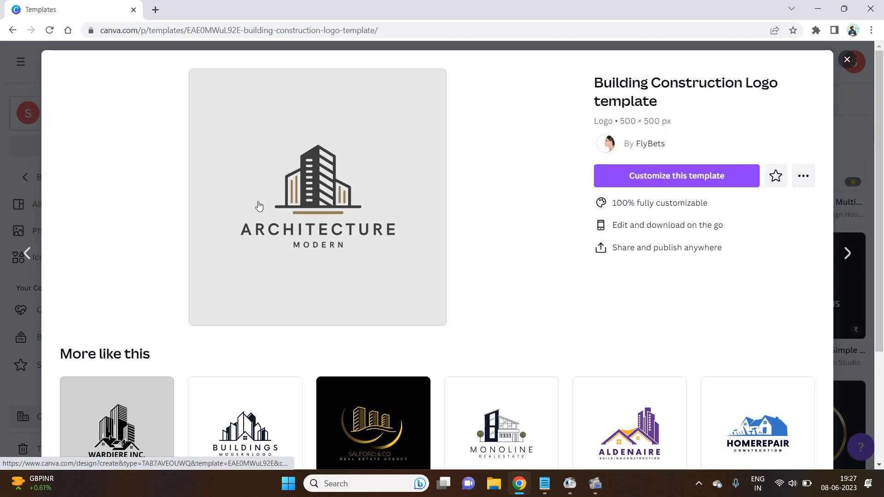
left_click(663, 177)
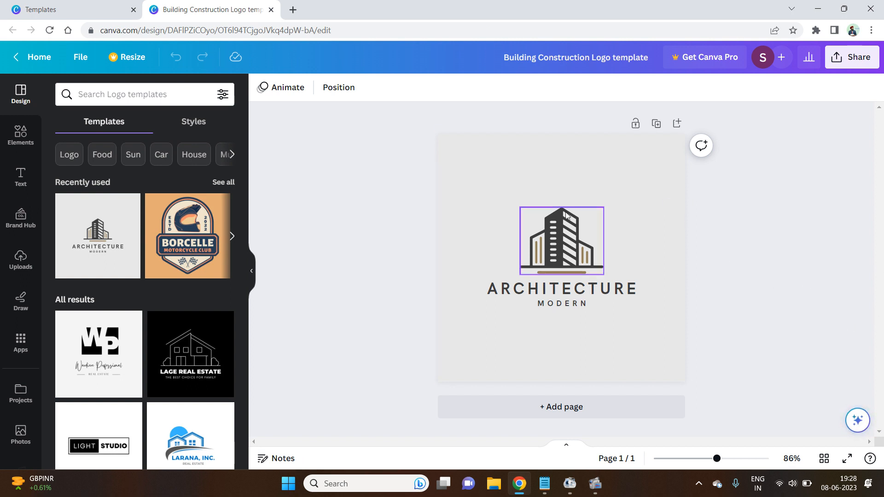
- Replace the logo's main text ARCHITECTURE with SUSTAINABLE
left_click(550, 289)
left_click_drag(487, 289, 550, 287)
double_click(550, 288)
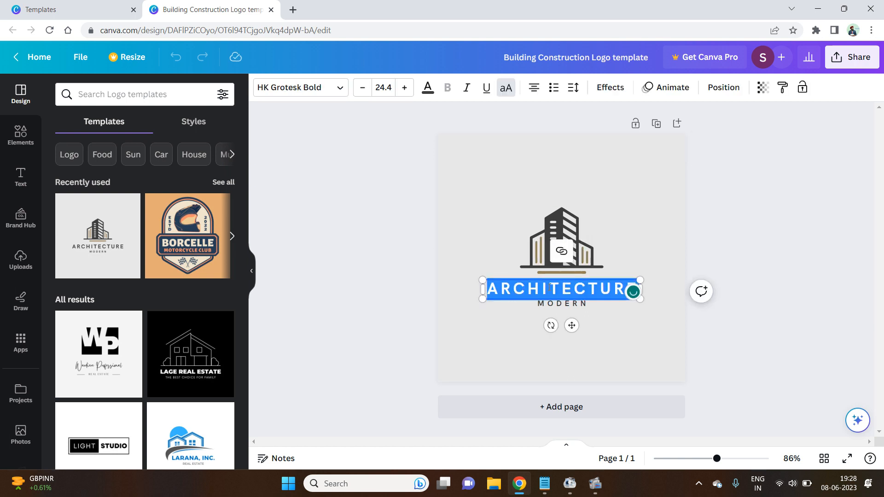
type("SUS")
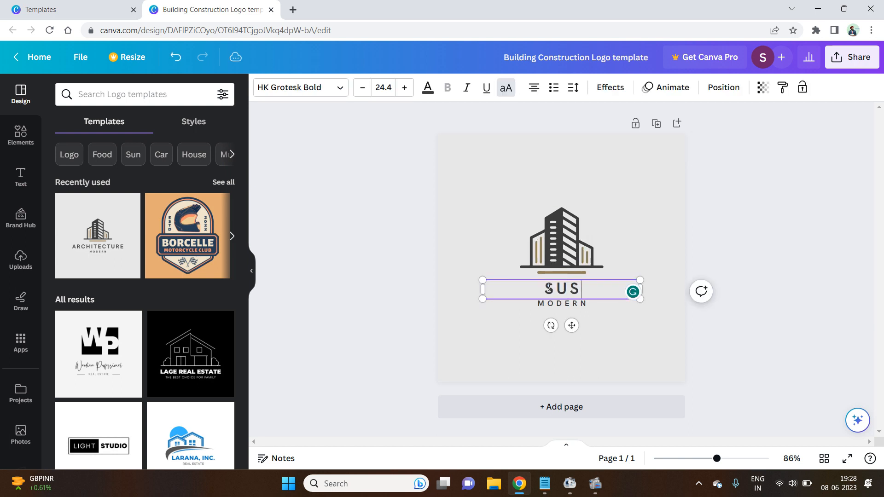
type("TAINABLE")
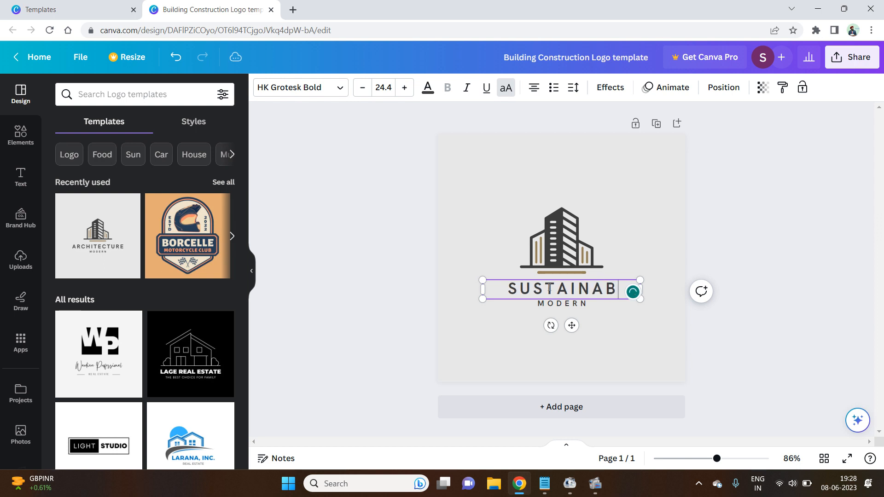
- Replace the small MODERN tagline under the main text with COSMOS
double_click(544, 308)
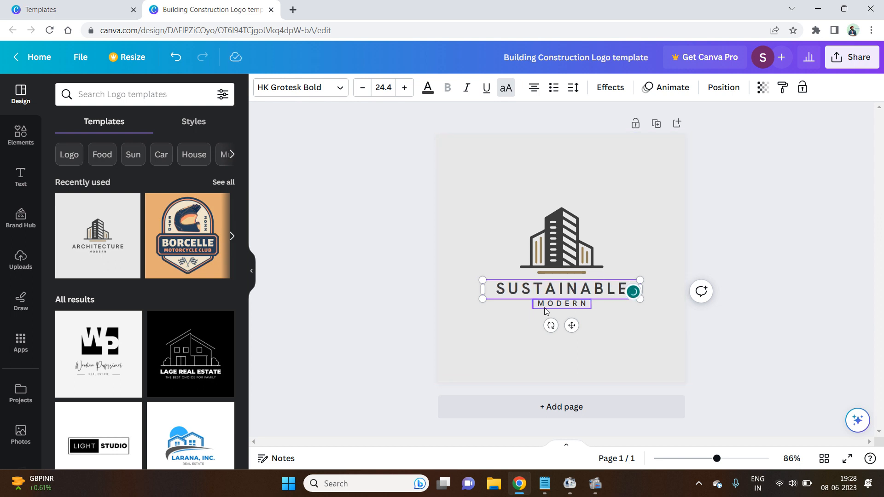
type("COSMOS")
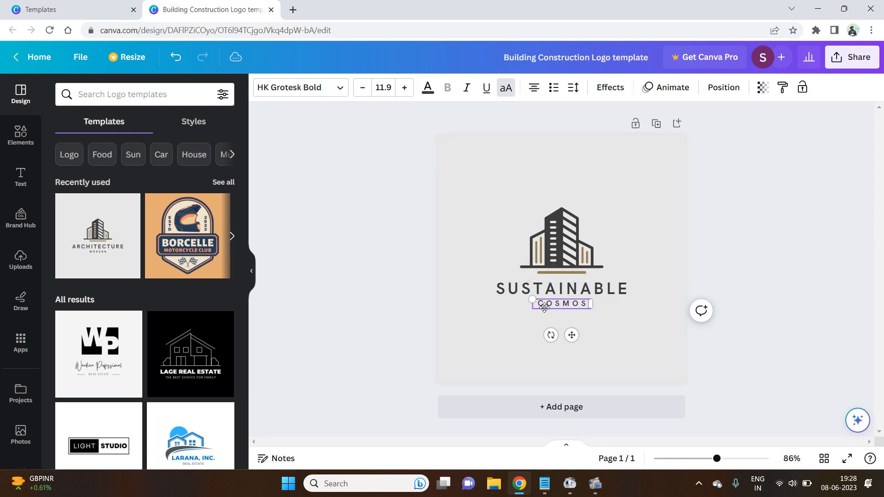
left_click(361, 299)
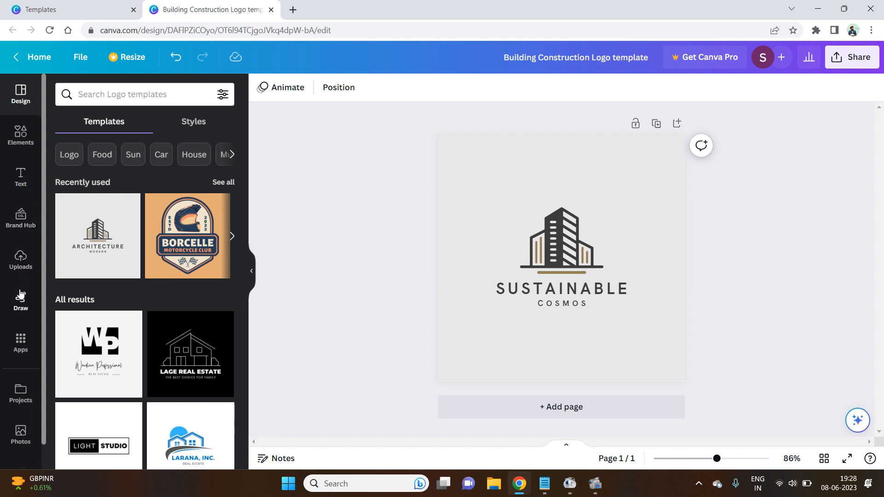
- Add the isometric letter I graphic from the elements library and place it, reduced in size, in the page's upper-left corner
left_click(18, 145)
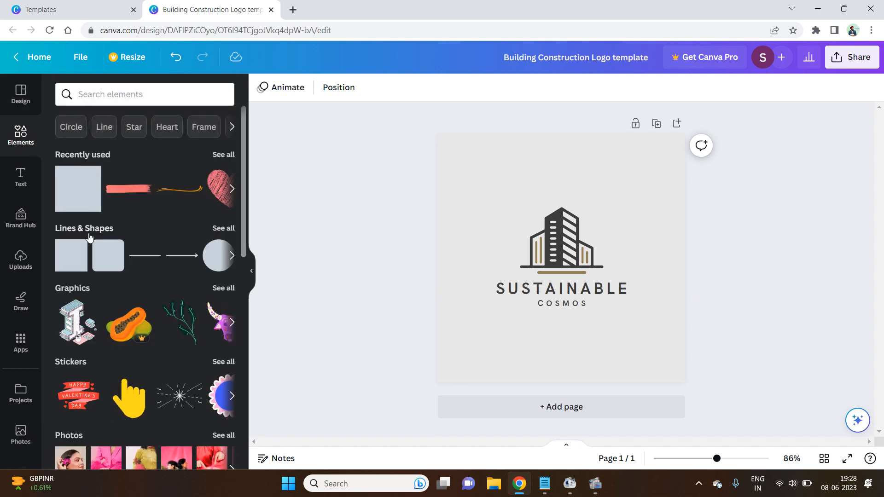
left_click(75, 326)
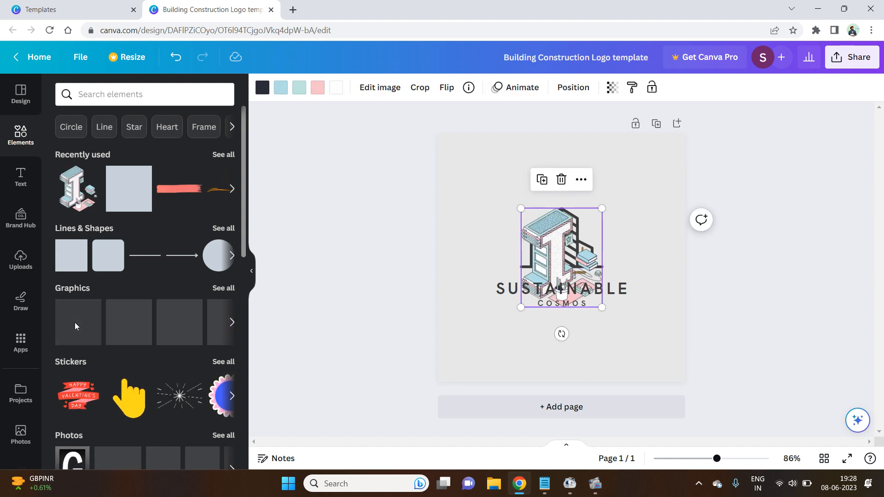
left_click_drag(542, 252, 459, 191)
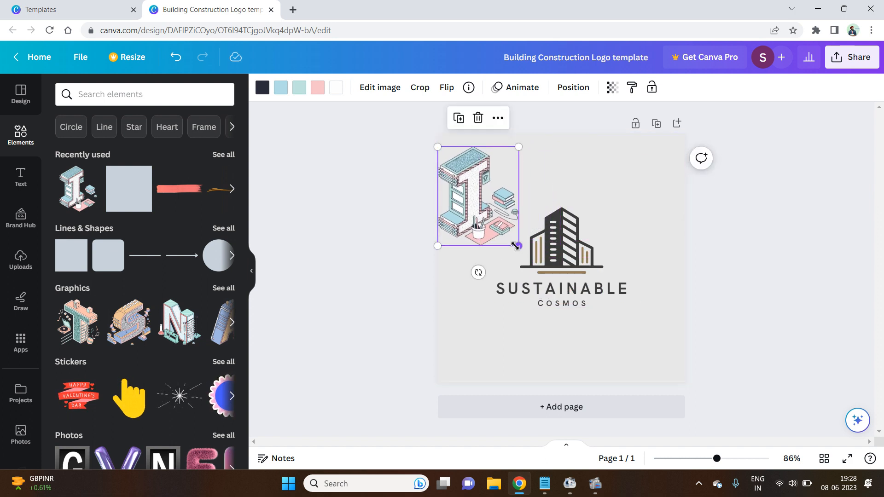
left_click_drag(516, 245, 487, 207)
- Delete the building graphic and put the letter I graphic in its place, enlarged and centred above the SUSTAINABLE text
left_click(548, 234)
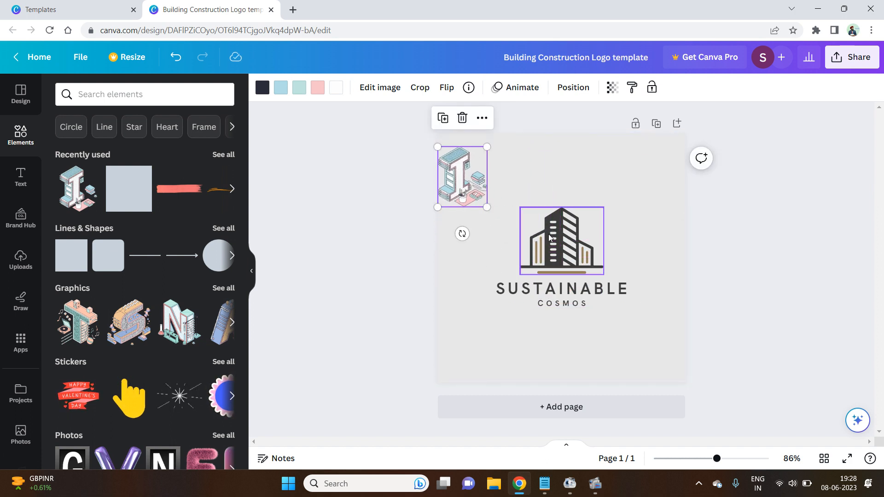
key("Delete")
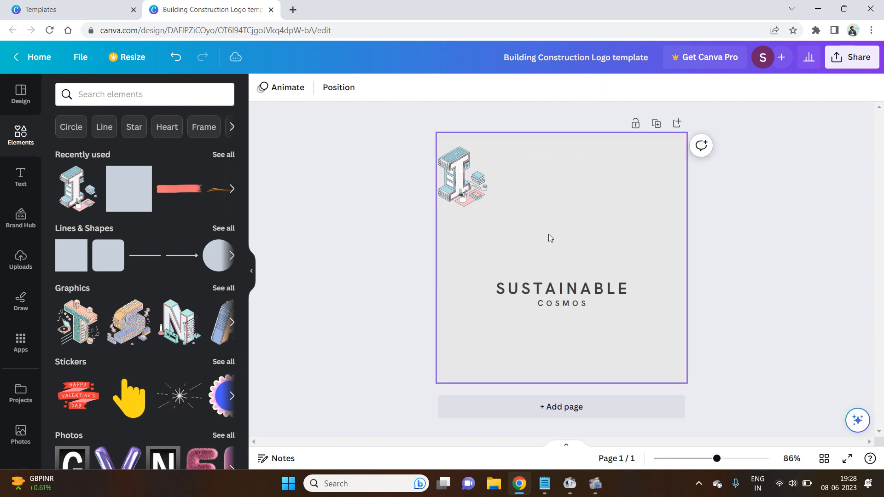
left_click_drag(482, 185, 575, 257)
left_click_drag(581, 220, 613, 180)
left_click_drag(579, 230, 569, 221)
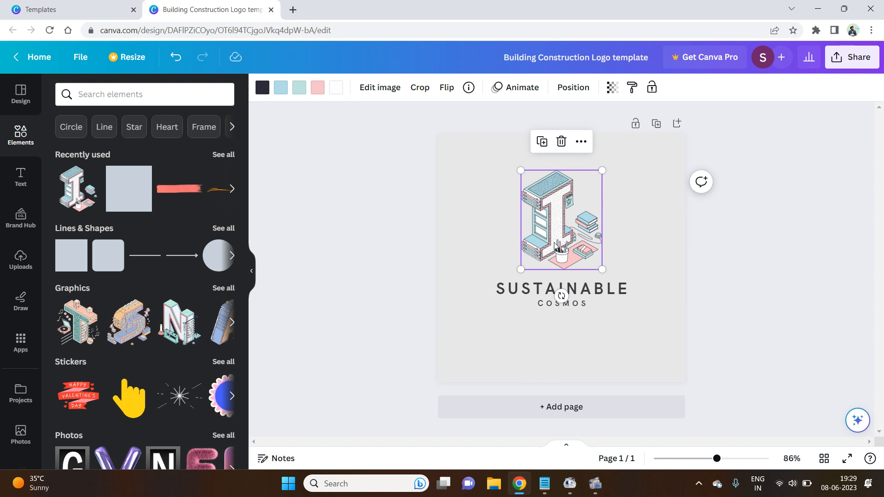
- Nudge the letter I graphic slightly down towards the SUSTAINABLE text
left_click_drag(555, 242, 555, 243)
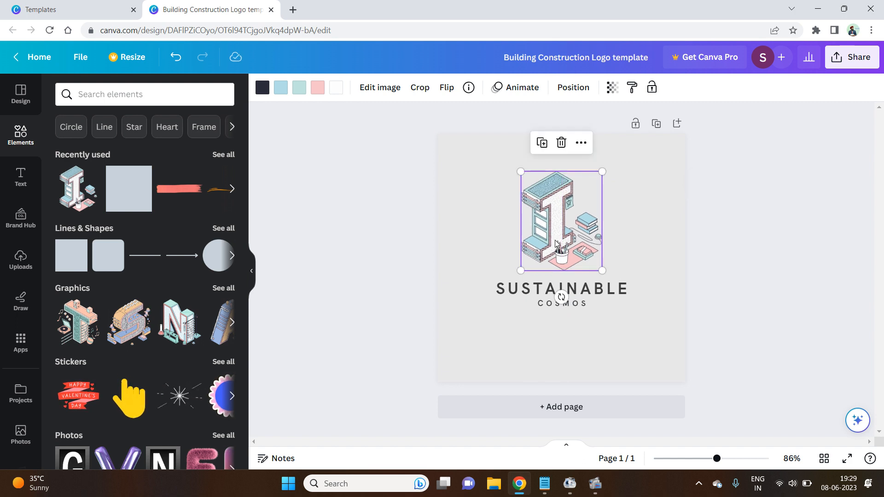
scroll(121, 322, "down", 1)
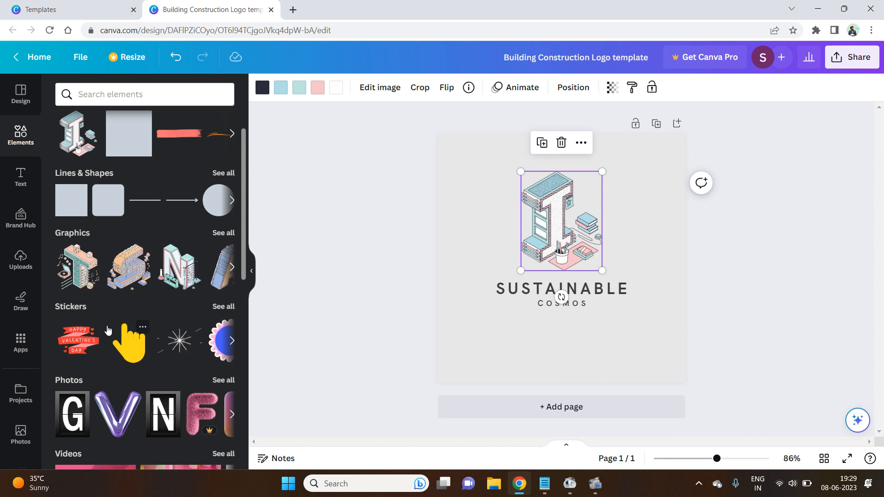
scroll(108, 330, "down", 3)
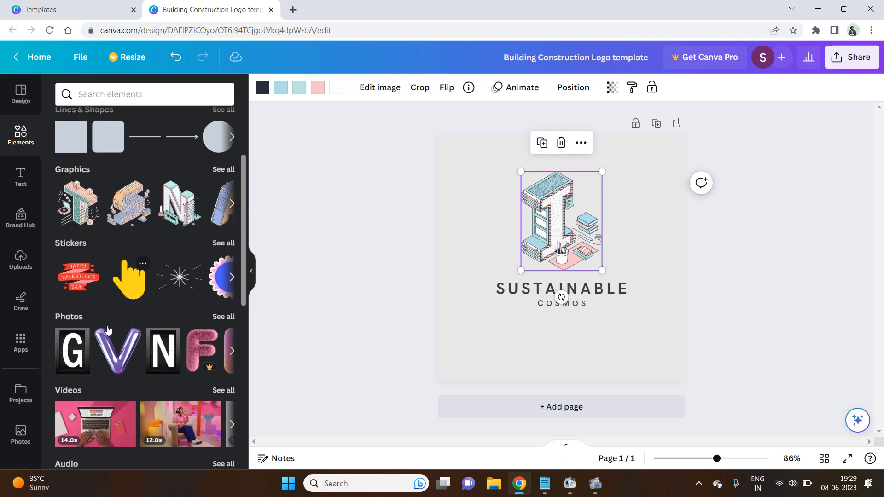
scroll(107, 329, "up", 2)
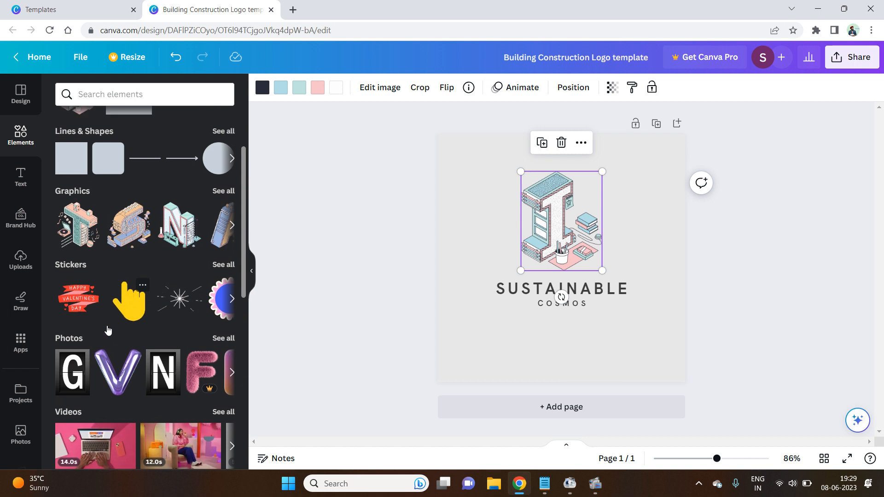
- Add the "Thank you!" font combination, move it over the page's lower half, and replace its word Thank with SUSTAINABLE
left_click(29, 183)
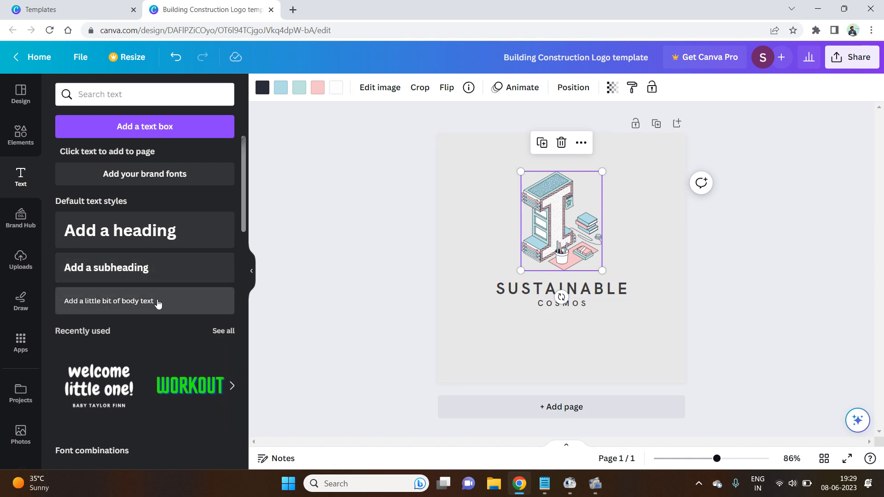
scroll(157, 304, "down", 6)
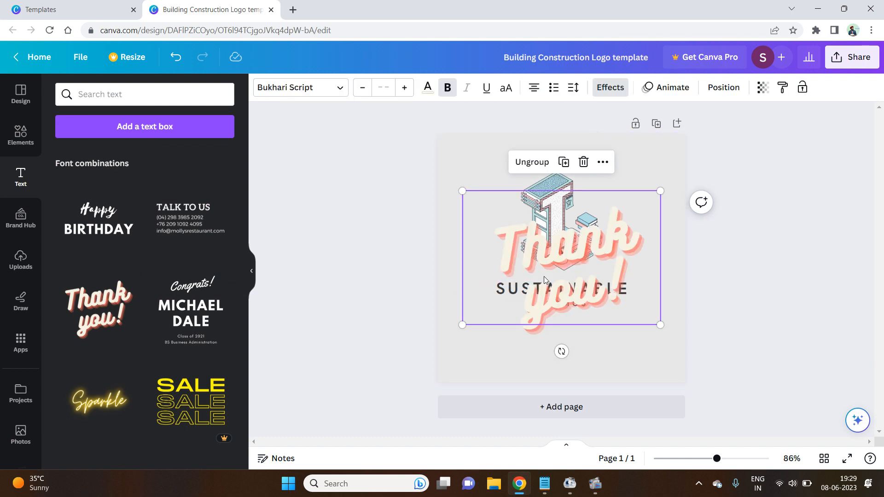
left_click_drag(545, 280, 562, 324)
left_click(563, 317)
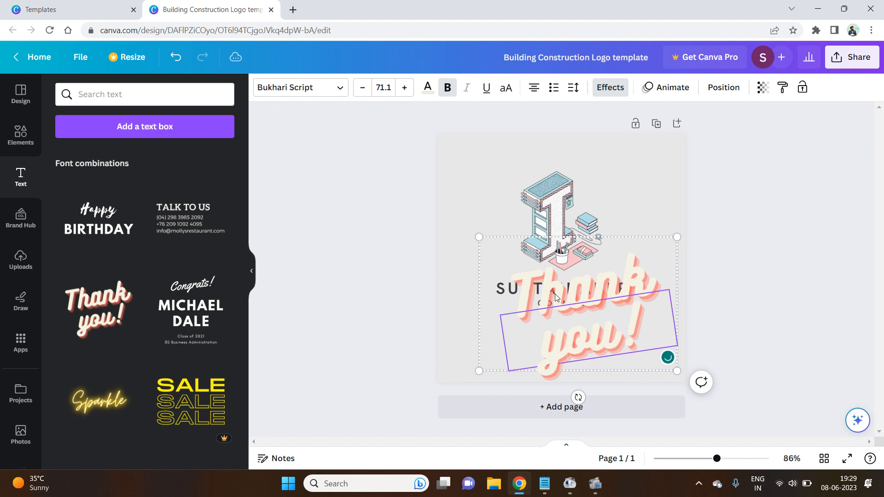
left_click(556, 297)
left_click(555, 294)
type("SUSTAINABLE")
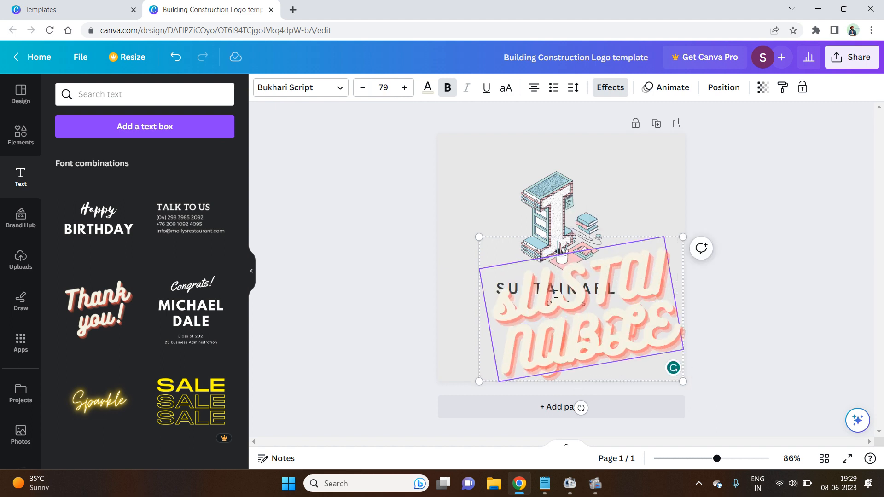
- Reduce the font size of the script-style SUSTAINABLE text to 34
key("ctrl+a")
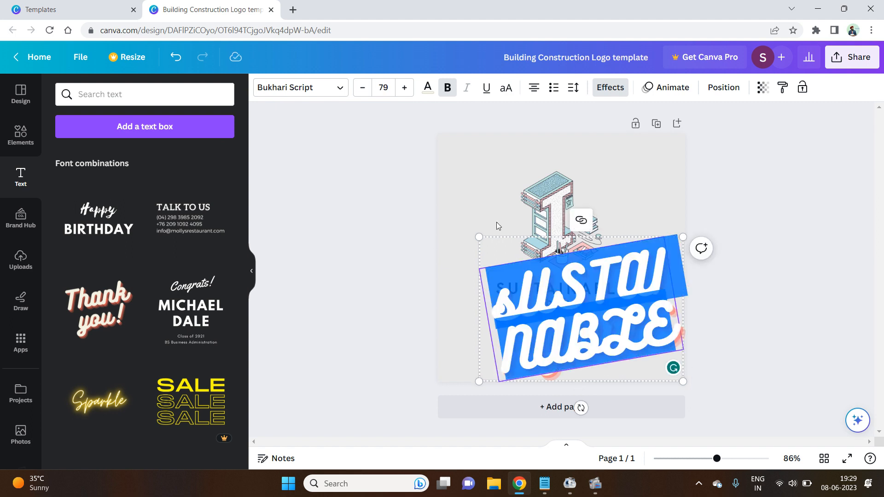
left_click(363, 88)
left_click(362, 87)
left_click(363, 88)
left_click(363, 88)
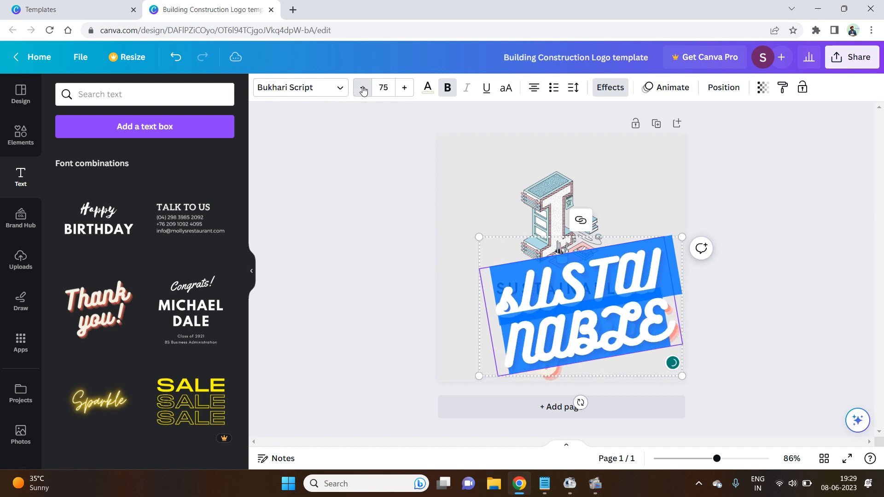
left_click(362, 88)
left_click(363, 88)
left_click(363, 88)
left_click(362, 88)
left_click(363, 88)
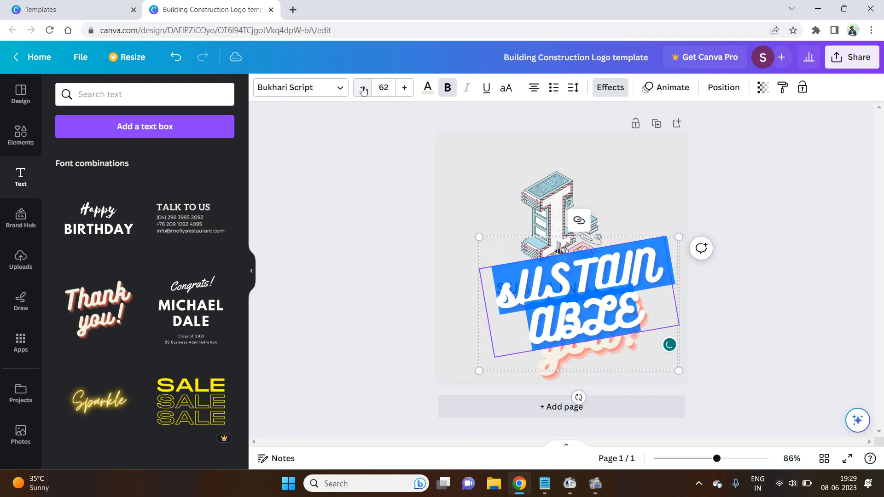
left_click(363, 88)
left_click(362, 88)
left_click(363, 87)
left_click(363, 88)
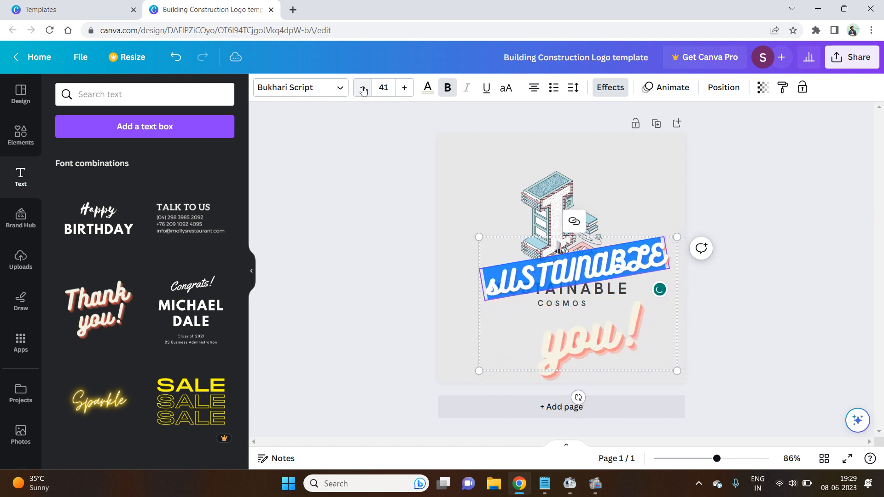
left_click(362, 88)
left_click(363, 88)
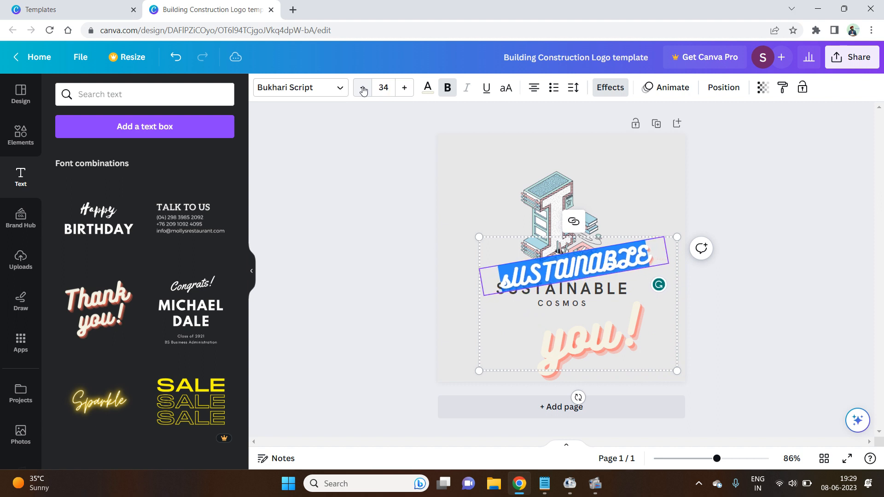
- Replace the word "you!" in the font combination with cOSMOS
double_click(587, 332)
type("cOAMOS")
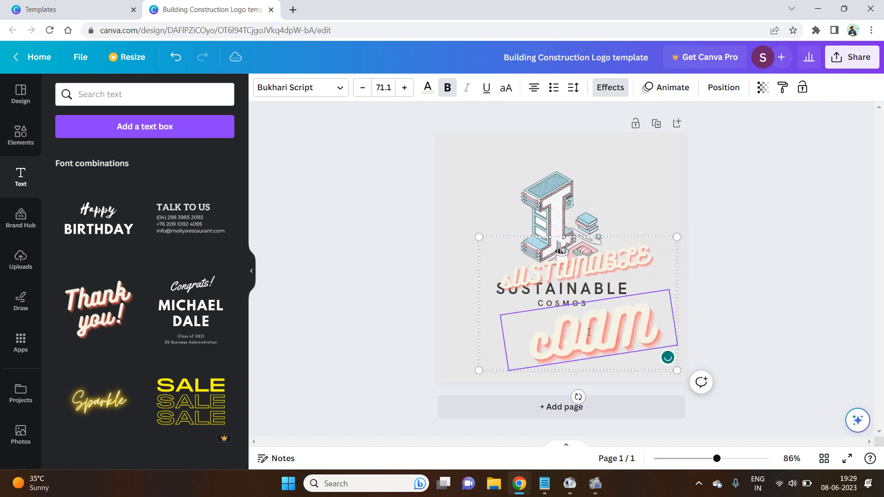
key("BackSpace")
key("BackSpace")
key("BackSpace")
key("BackSpace")
key("BackSpace")
key("BackSpace")
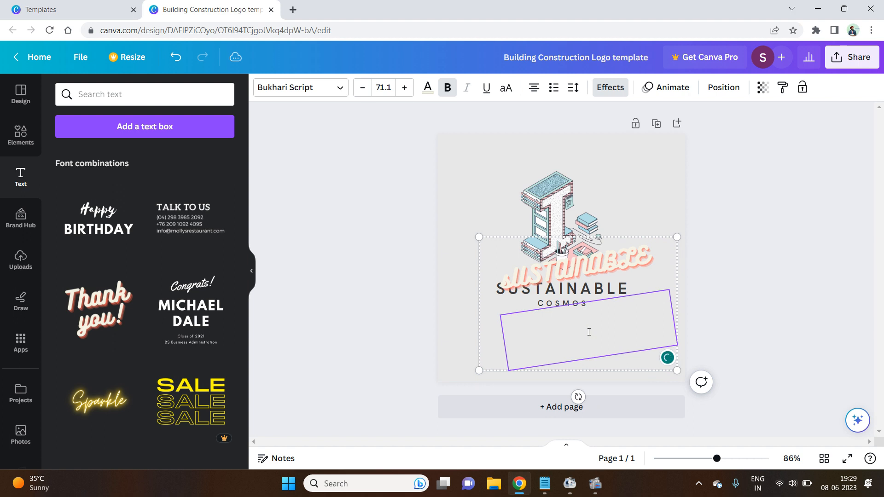
type("cOSMOS")
- Reduce the font size of the script-style cOSMOS text so the word fits on a single line
double_click(589, 332)
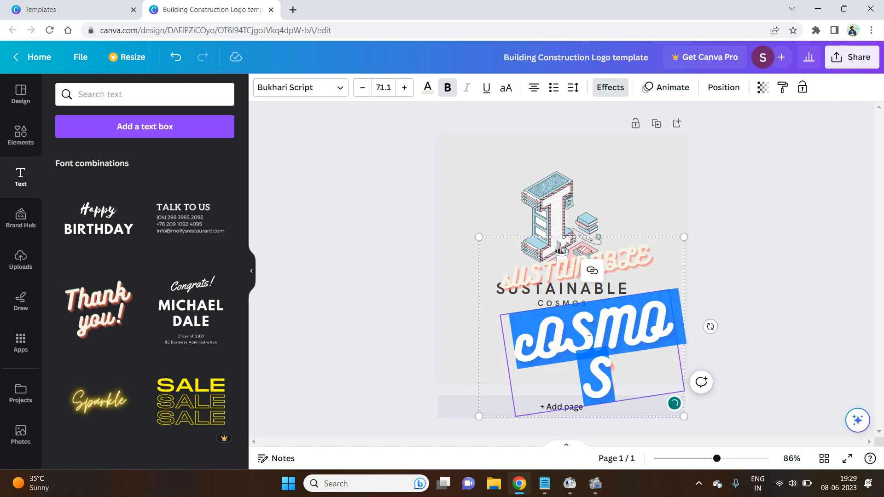
left_click(362, 87)
left_click(362, 88)
left_click(362, 88)
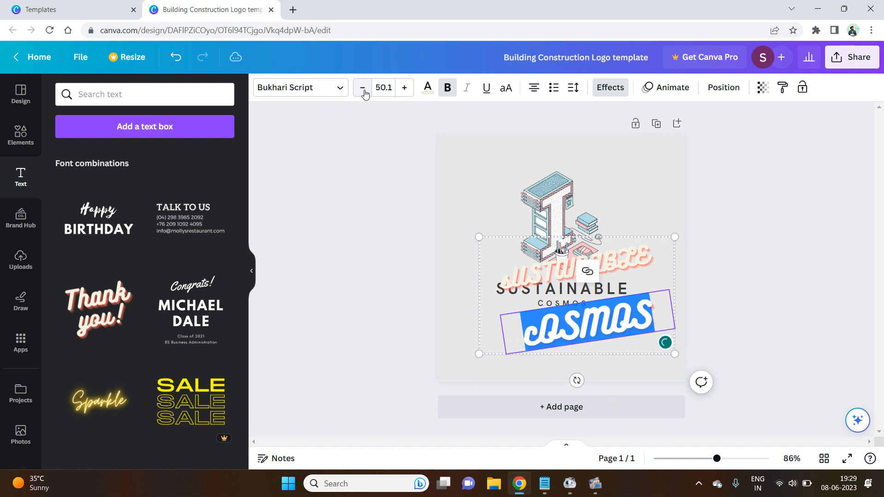
left_click(362, 88)
left_click(362, 88)
left_click(405, 299)
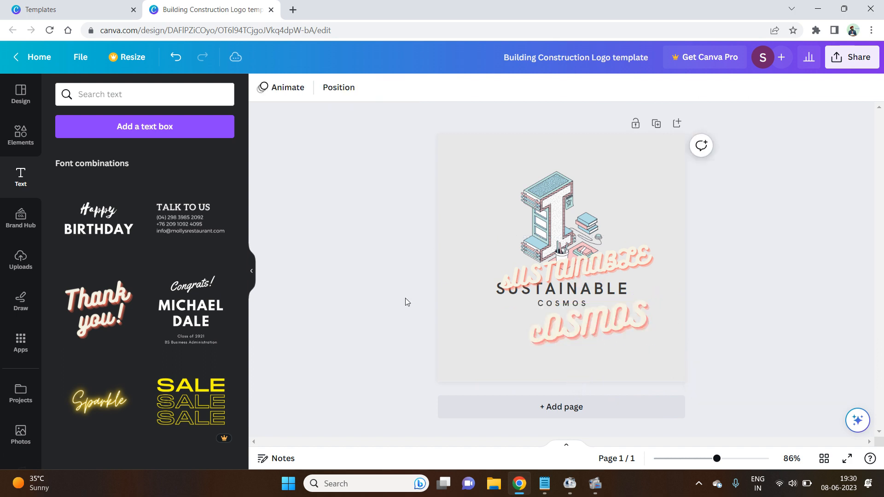
- Move the script-style SUSTAINABLE cOSMOS text group to the upper part of the page and delete it
left_click_drag(529, 308, 493, 206)
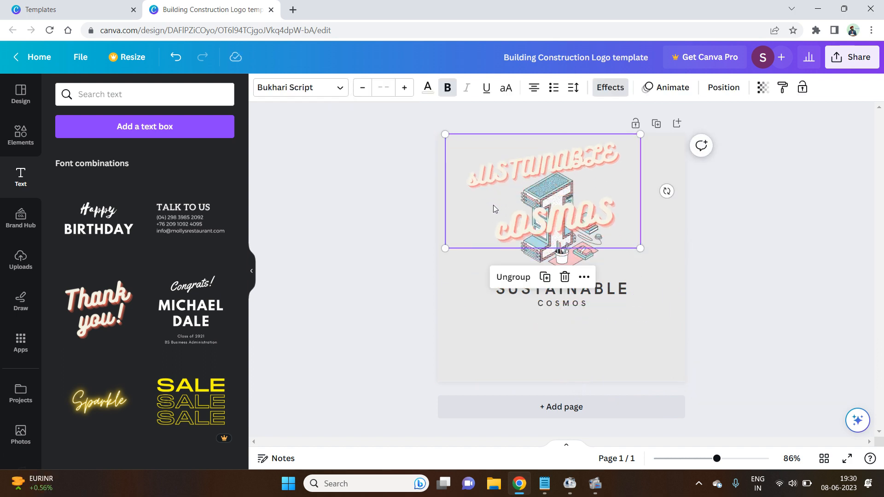
key("Delete")
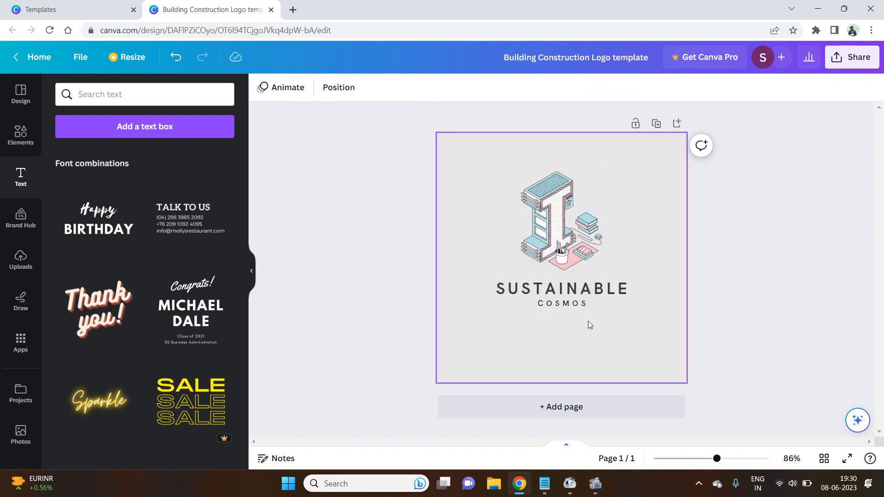
- Add the Facebook logo from the uploaded images and place it, shrunk to a small icon, below the COSMOS tagline
left_click(21, 260)
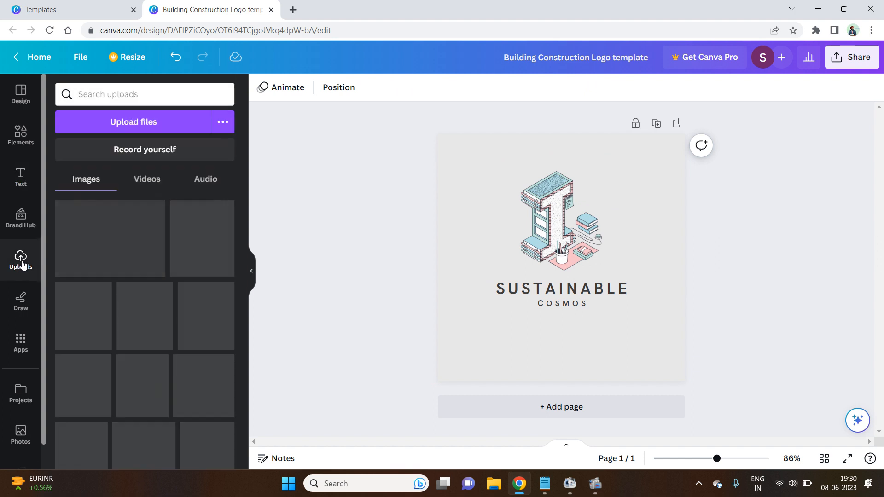
scroll(121, 272, "down", 10)
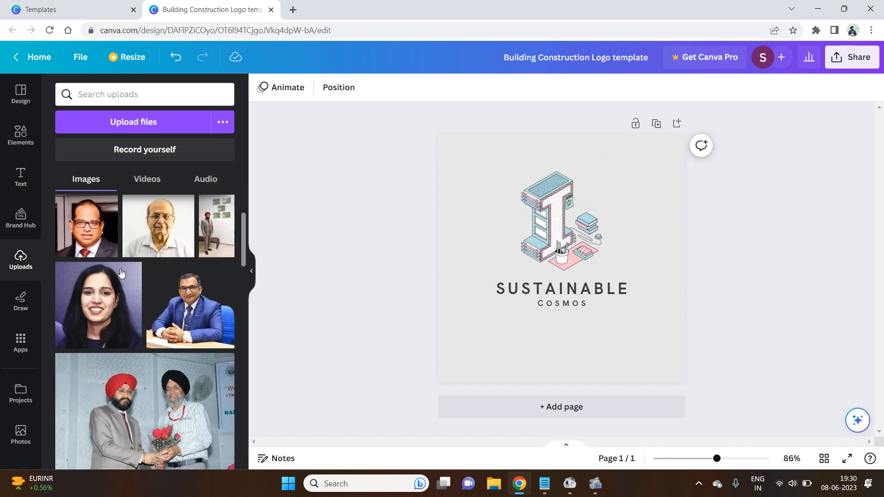
scroll(121, 273, "down", 3)
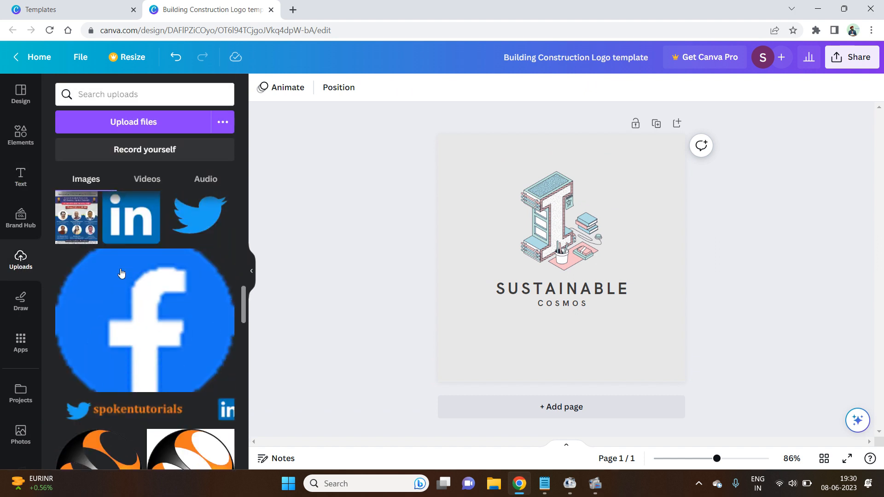
left_click(148, 313)
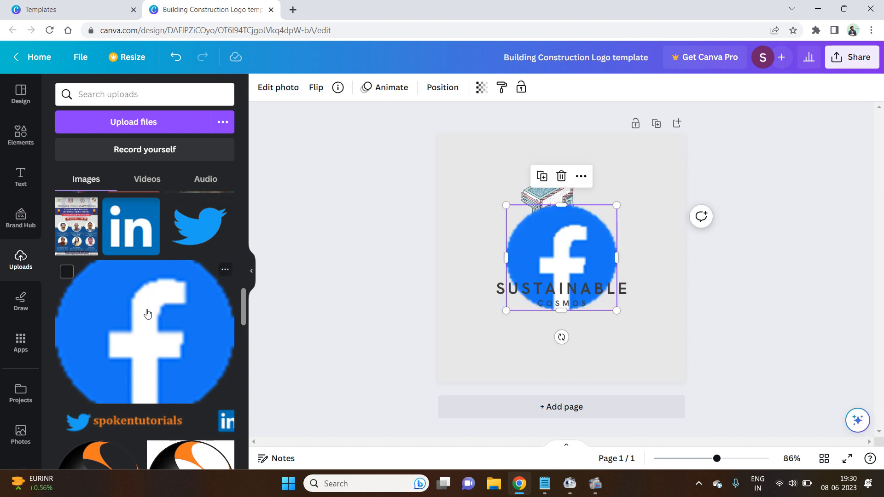
scroll(148, 314, "up", 2)
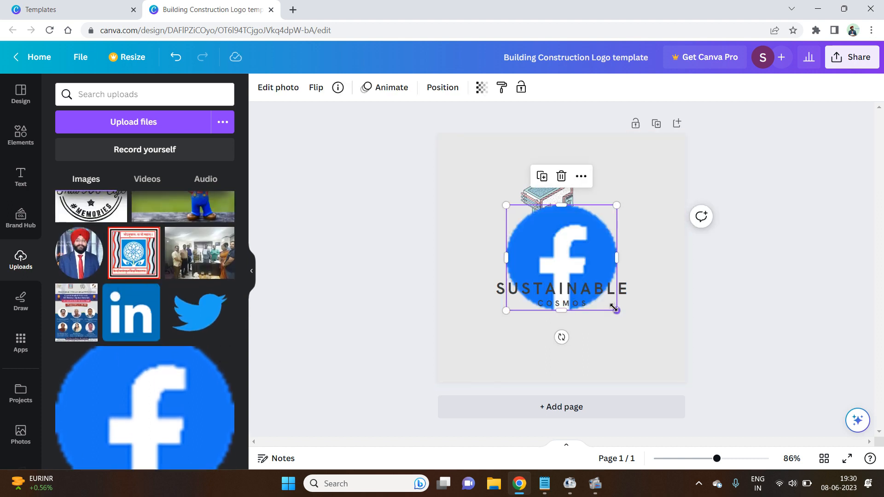
left_click_drag(614, 308, 515, 329)
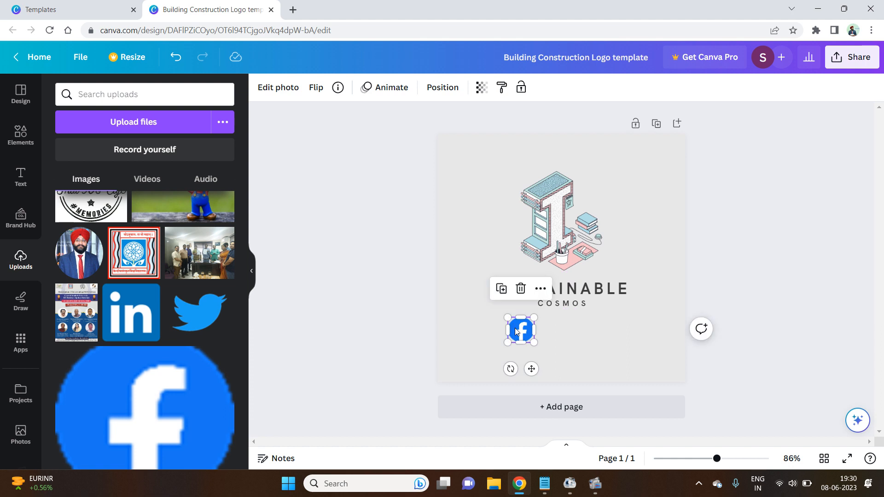
- Delete the small Facebook icon below the COSMOS tagline
left_click(20, 178)
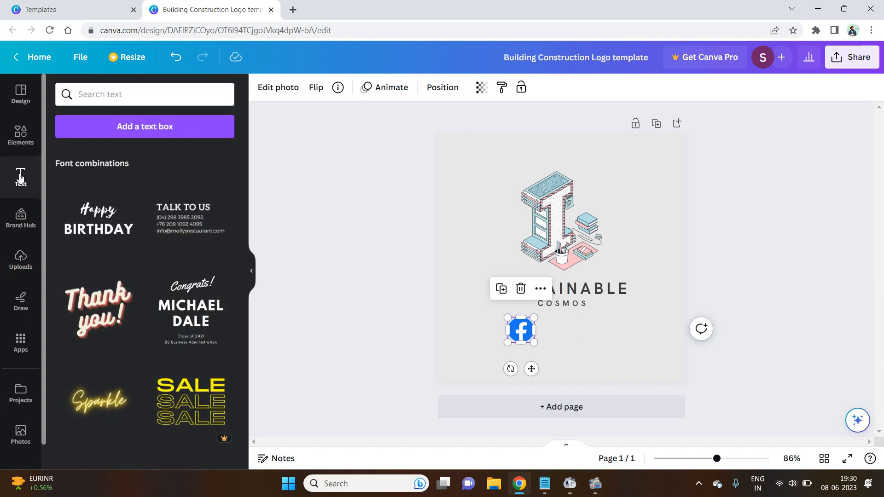
left_click(309, 261)
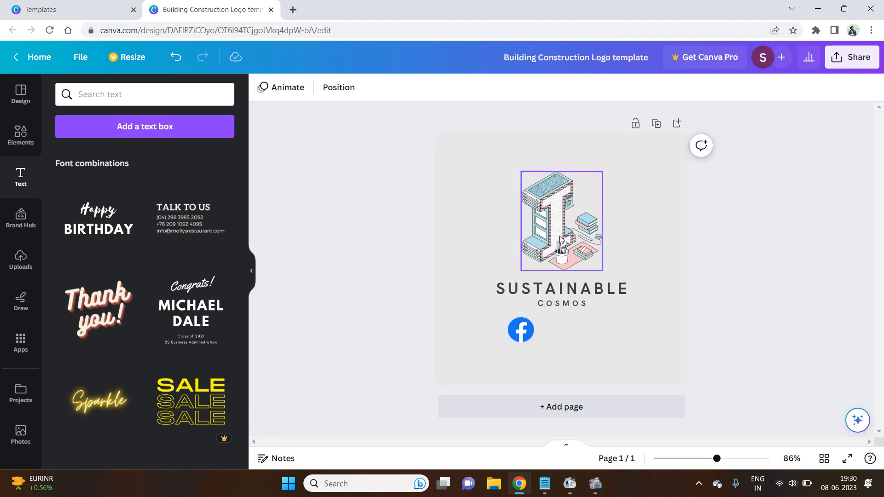
left_click_drag(523, 326, 558, 326)
key("Delete")
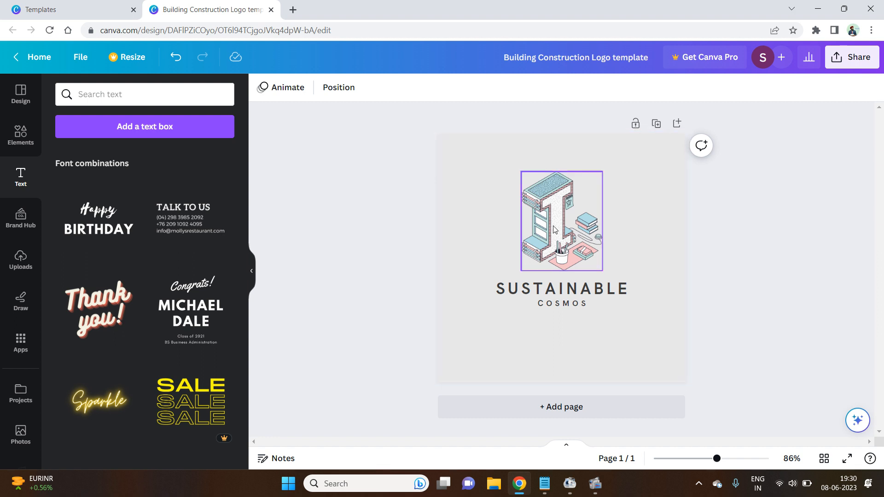
- Download the logo design as a PNG file and open the downloaded image
left_click(851, 64)
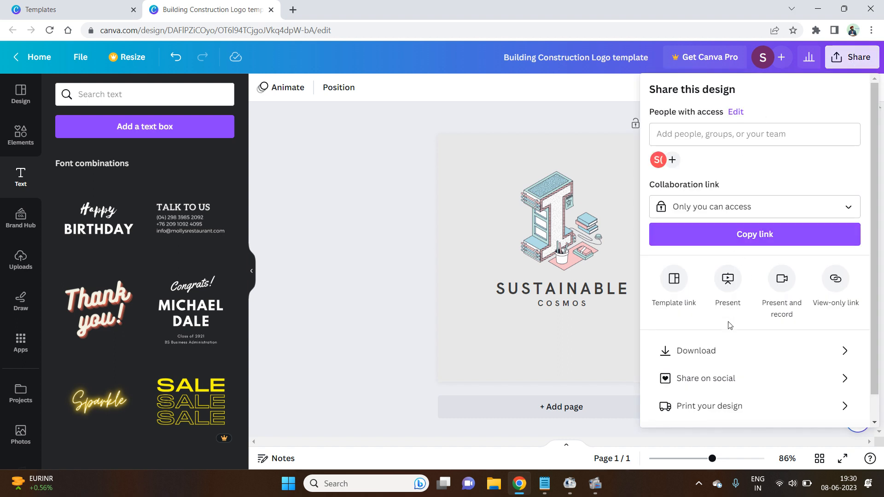
left_click(734, 352)
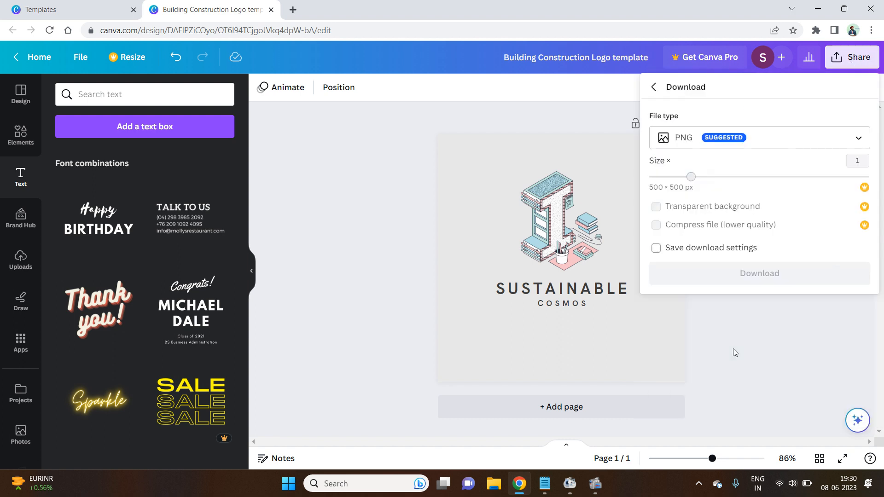
left_click(692, 146)
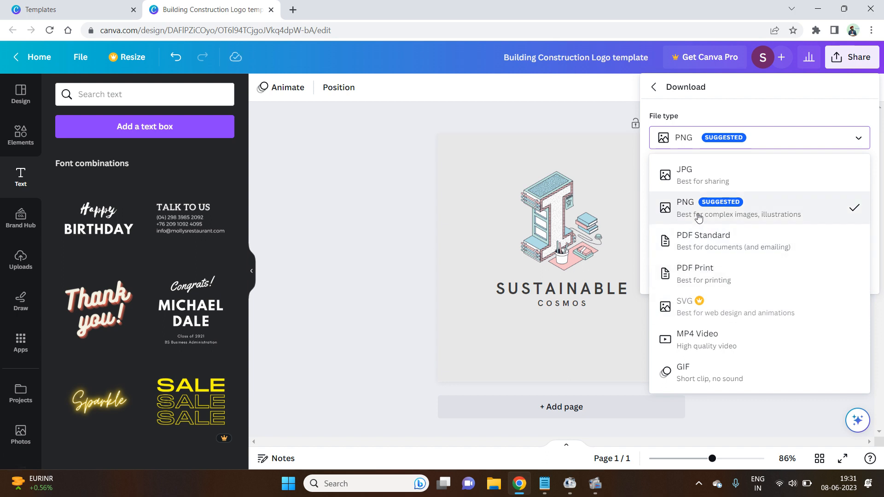
left_click(683, 144)
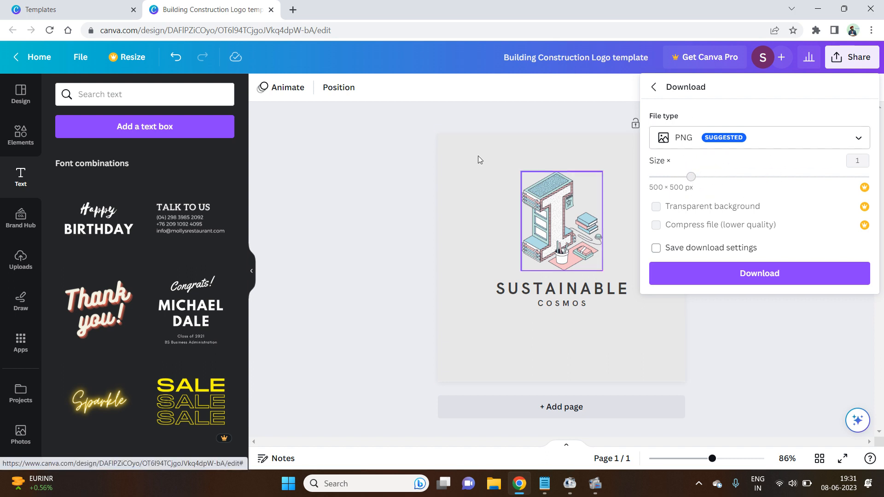
left_click(745, 275)
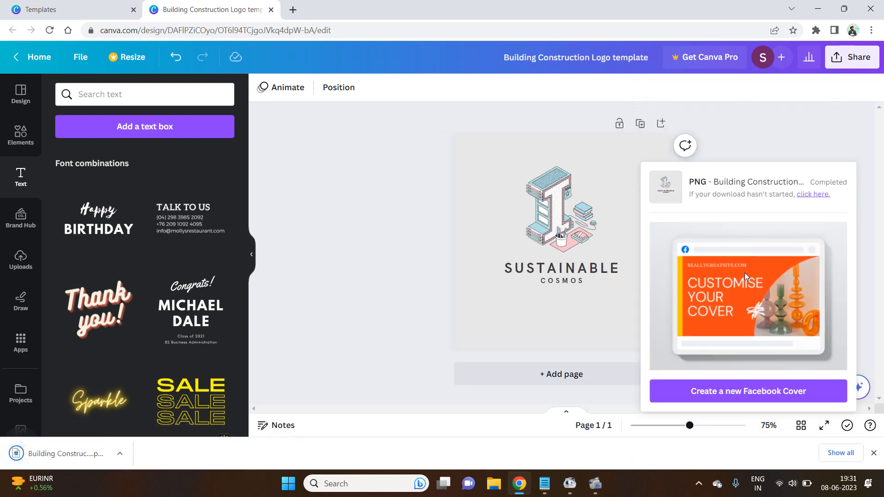
left_click(41, 455)
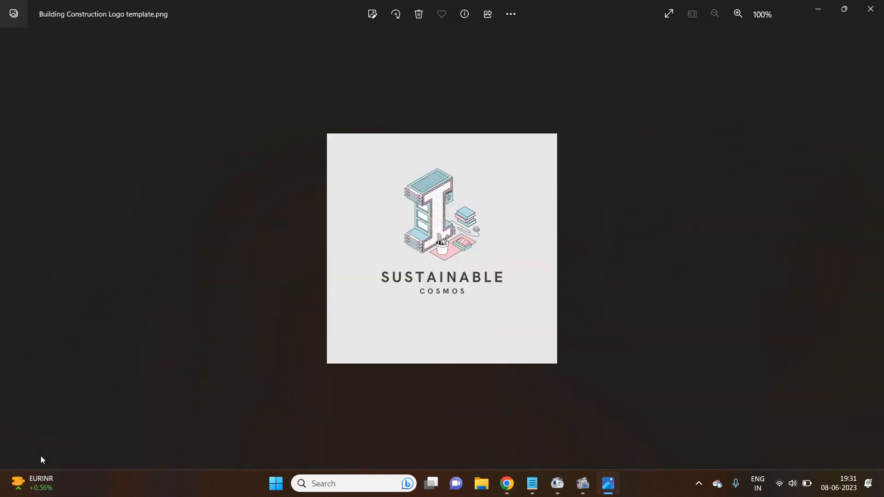